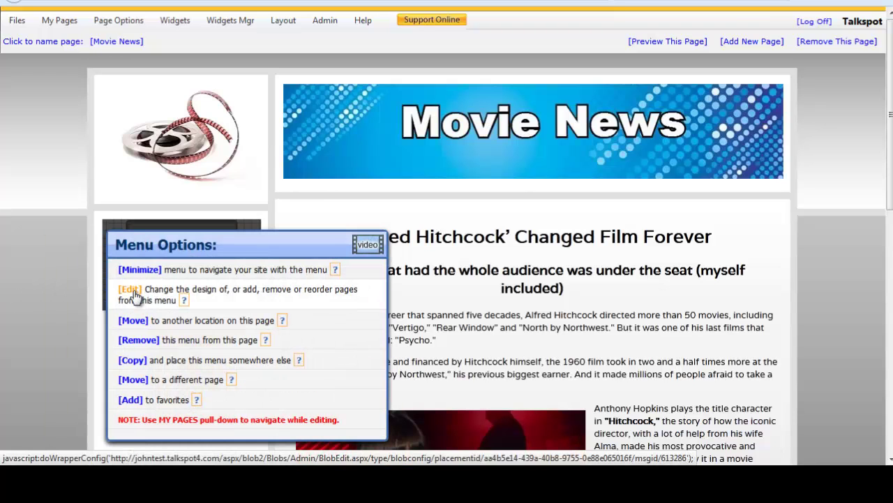
Set the navigation menu's direction to Horizontal and relocate the saved menu directly beneath the Movie News banner.
left_click(133, 291)
left_click(421, 118)
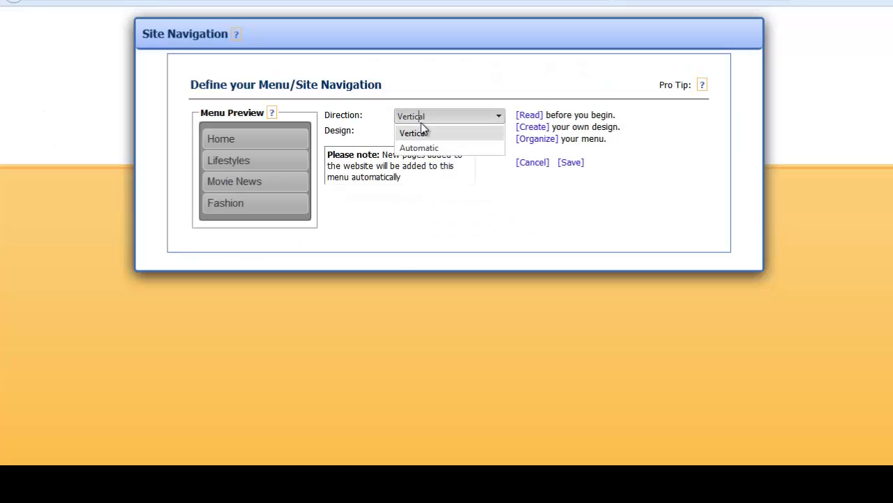
left_click(422, 132)
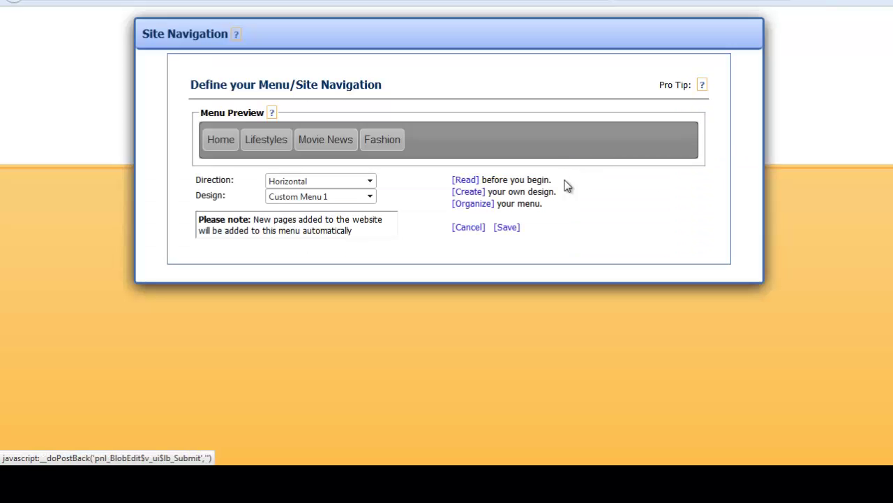
left_click(511, 226)
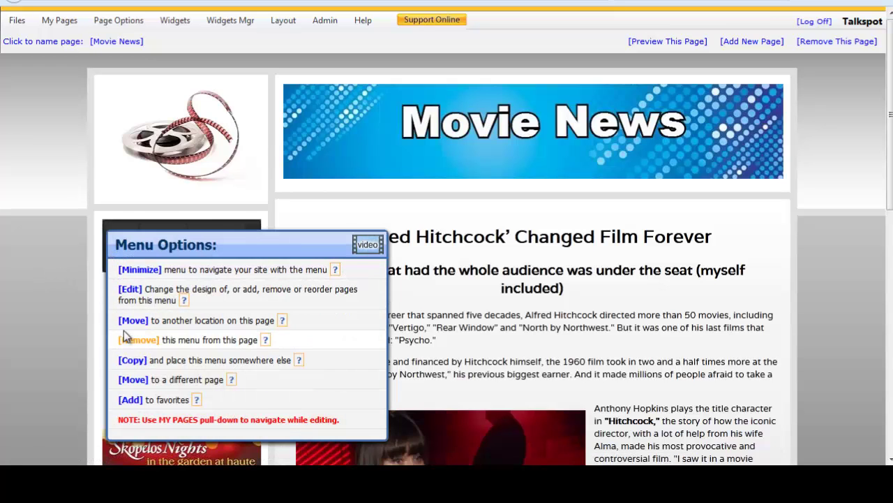
left_click(133, 319)
left_click(494, 229)
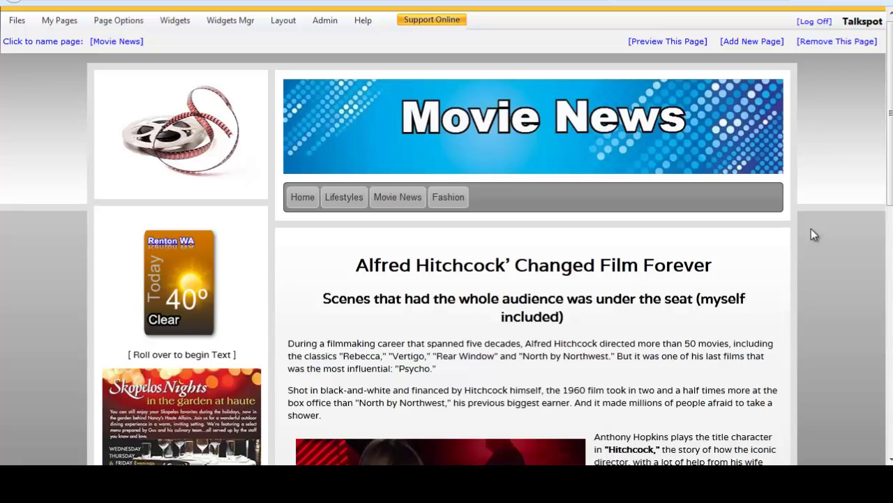
Edit the relocated horizontal menu and set its design to Cobalt.
left_click(454, 204)
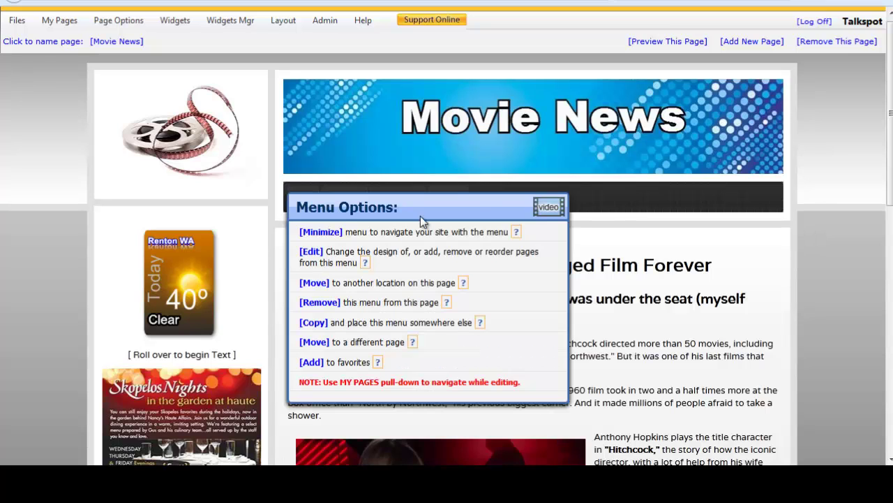
left_click(315, 250)
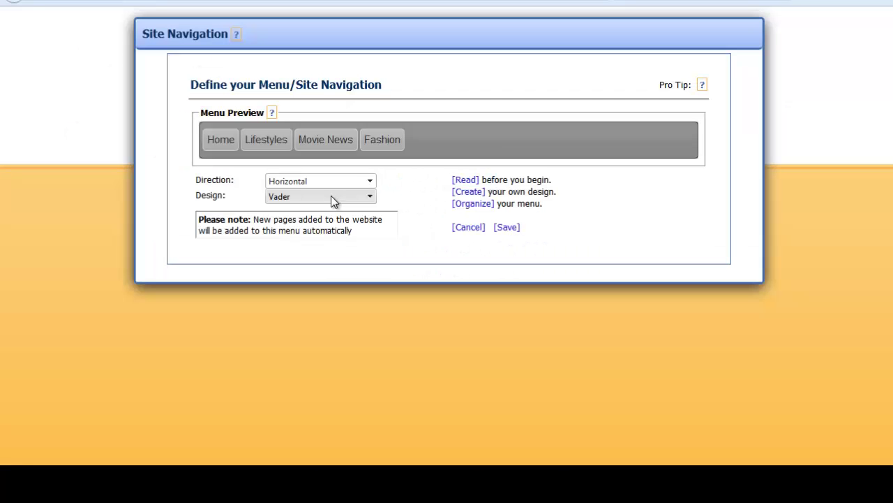
left_click(331, 196)
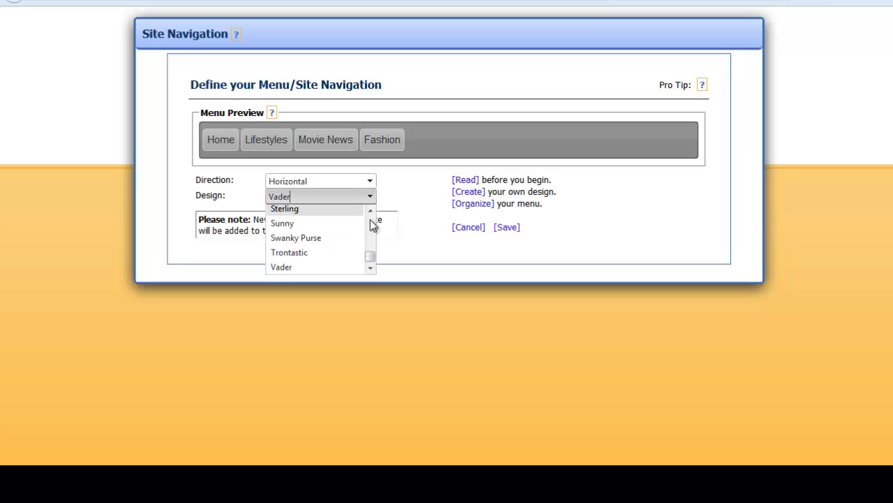
left_click_drag(370, 258, 363, 213)
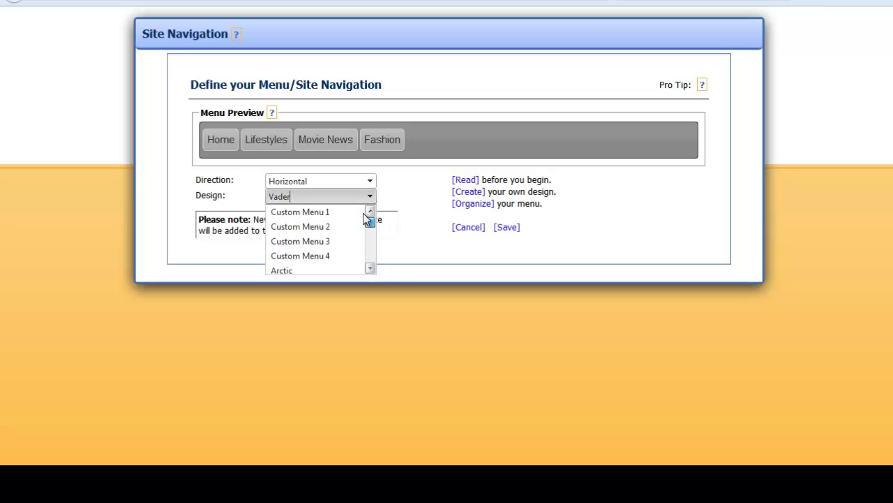
scroll(371, 255, "down", 1)
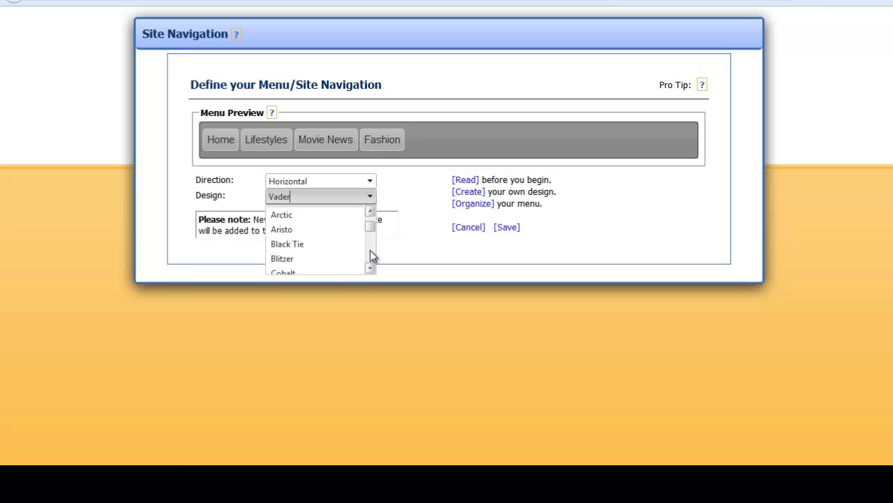
left_click(300, 242)
key("Down")
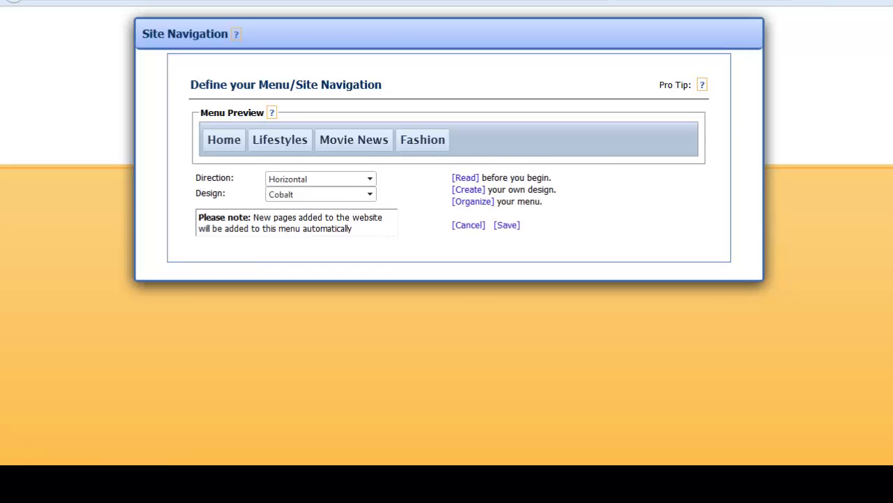
Preview other menu designs such as Frog and Swanky Purse, ending back on Cobalt.
key("Down")
key("Down")
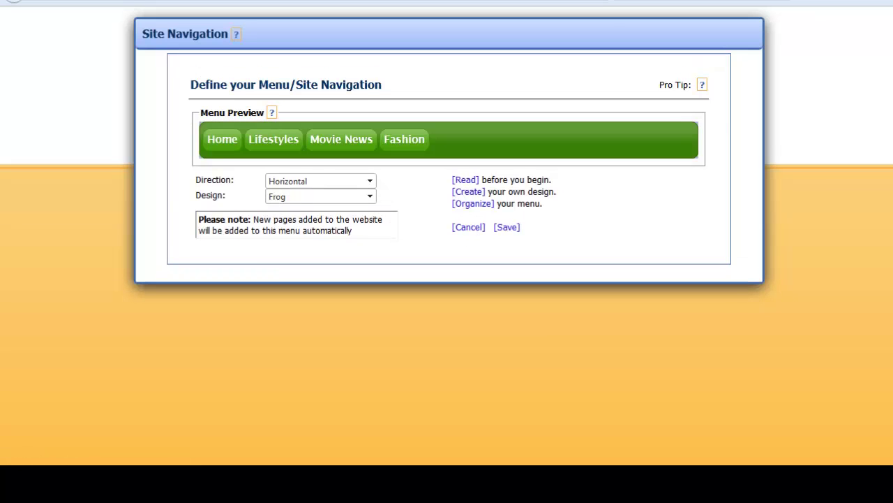
key("Down")
key("Down")
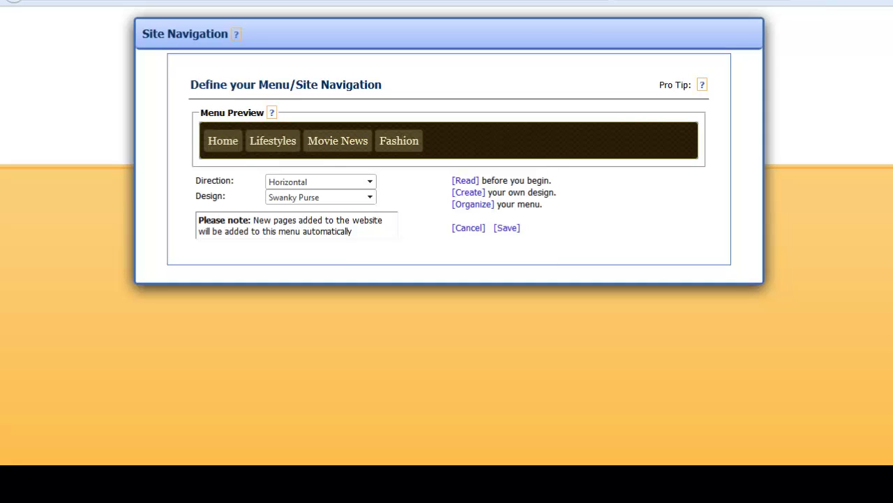
key("Up")
key("Up")
key("Up")
key("Up")
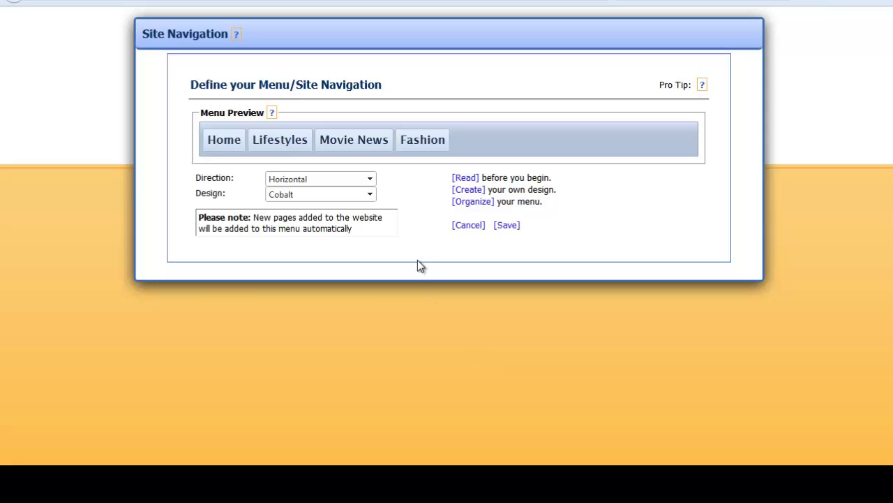
Organize the menu by removing the Fashion page and adding it back between Lifestyles and Movie News.
left_click(462, 203)
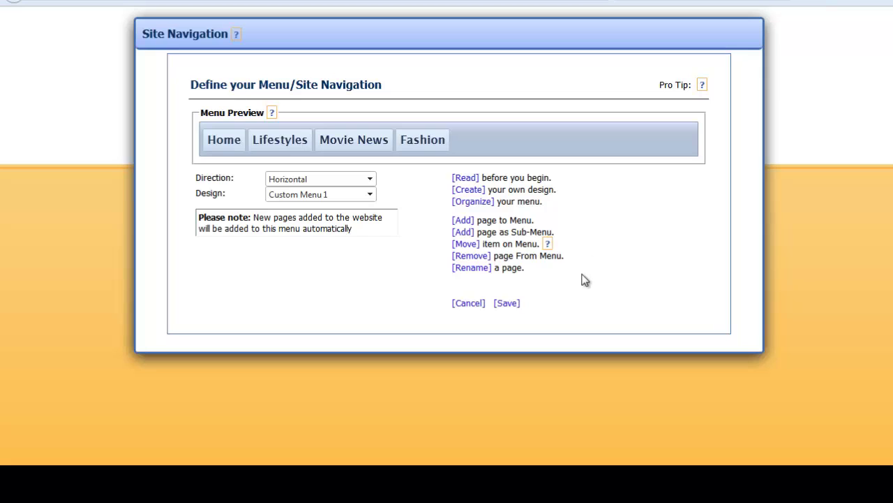
left_click(465, 256)
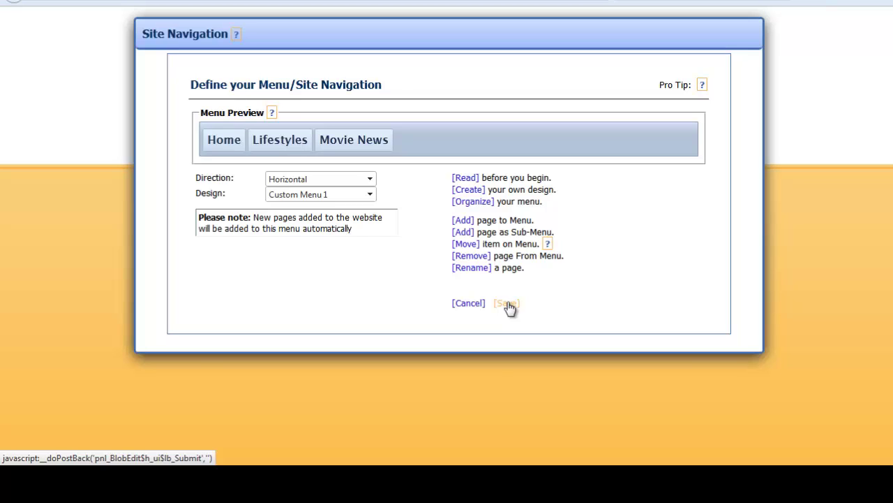
left_click(462, 220)
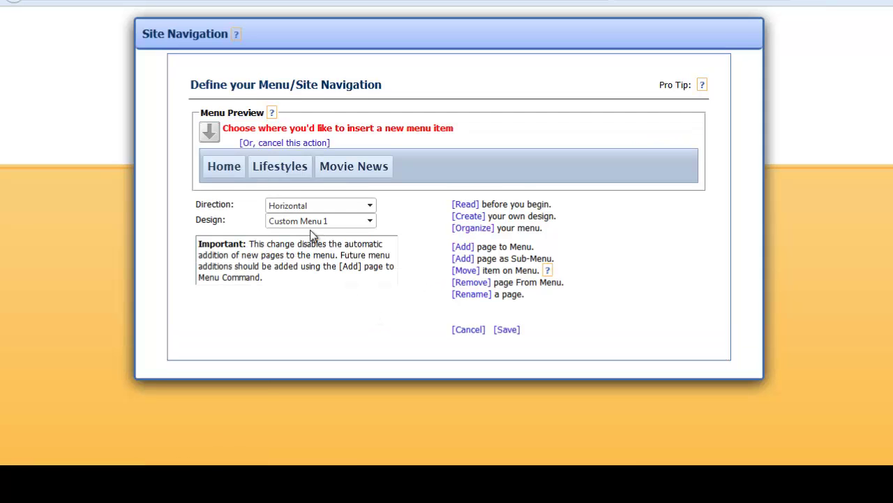
left_click(308, 178)
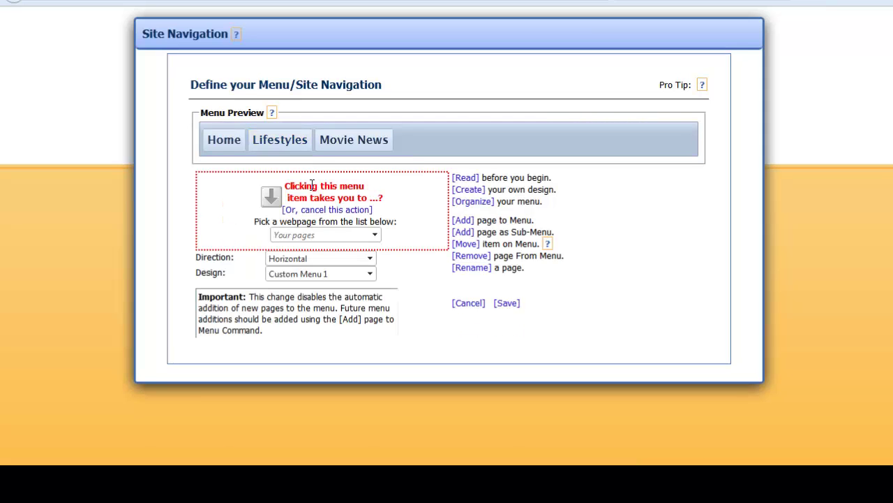
left_click(335, 236)
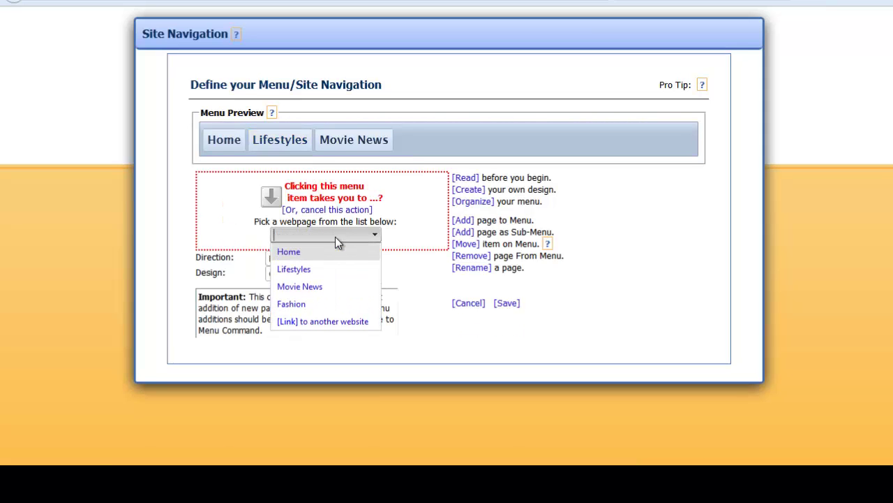
left_click(329, 308)
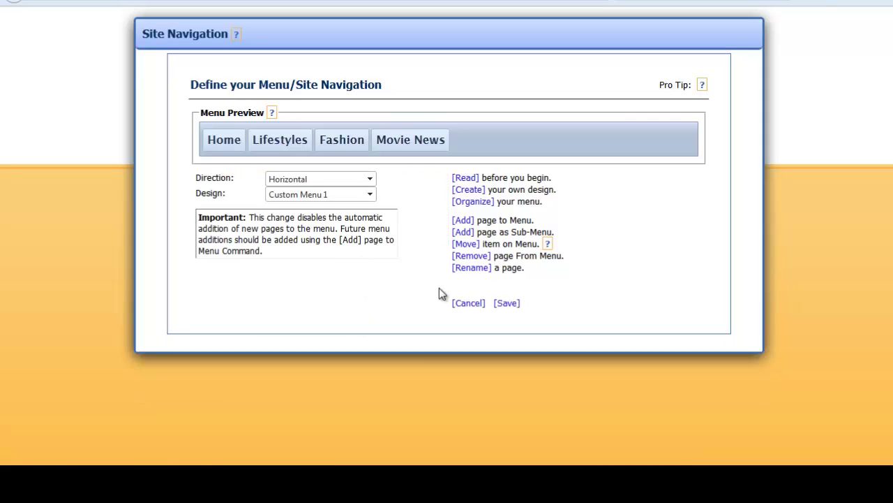
Add a menu item named Google.com after Movie News that links to another website.
left_click(460, 222)
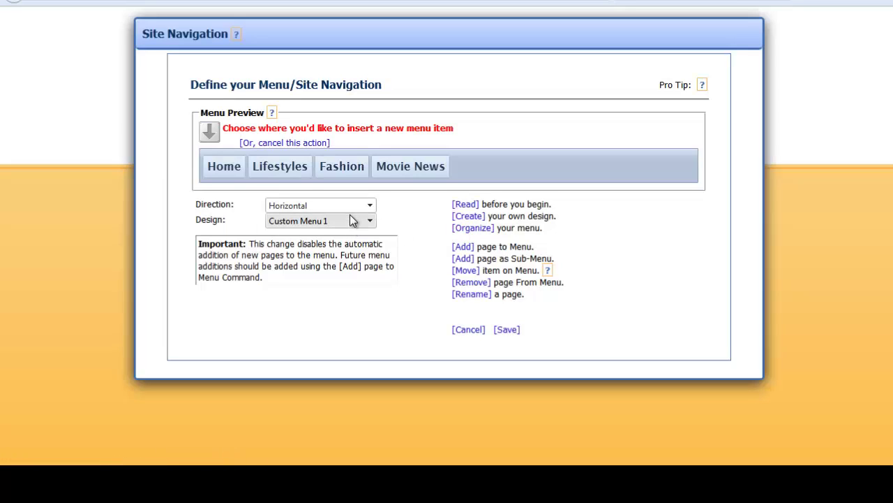
left_click(348, 235)
left_click(332, 326)
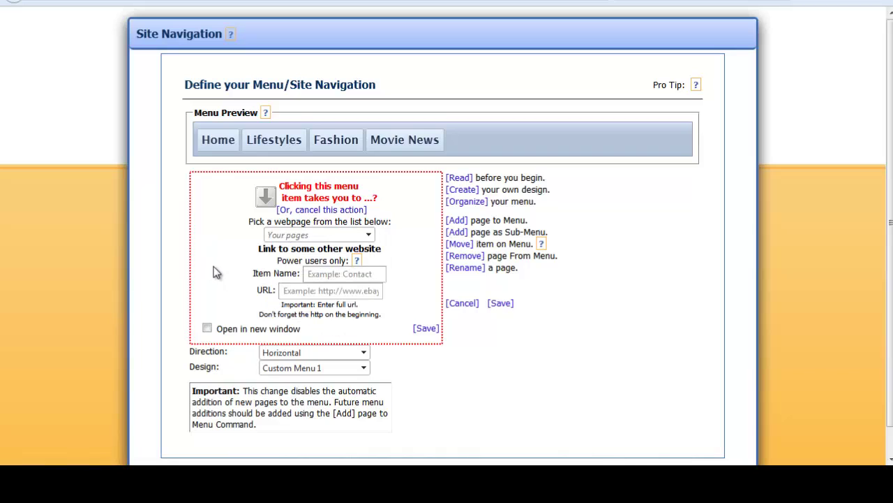
left_click(325, 273)
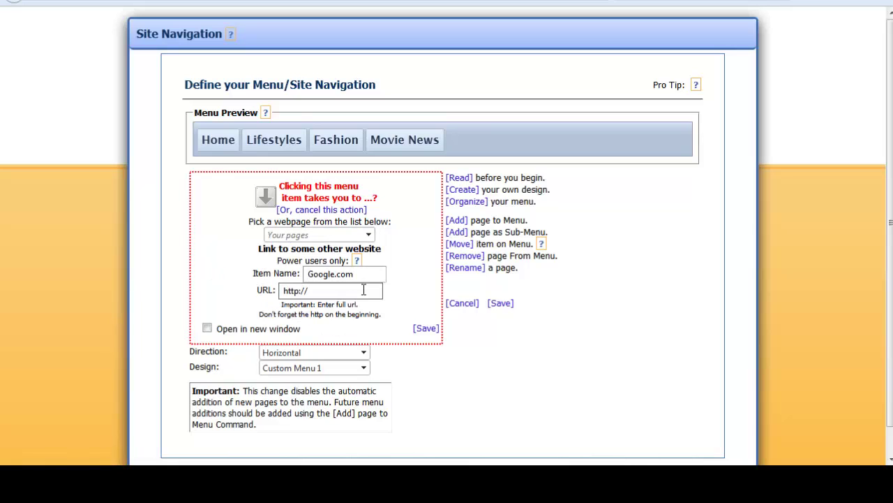
key("Return")
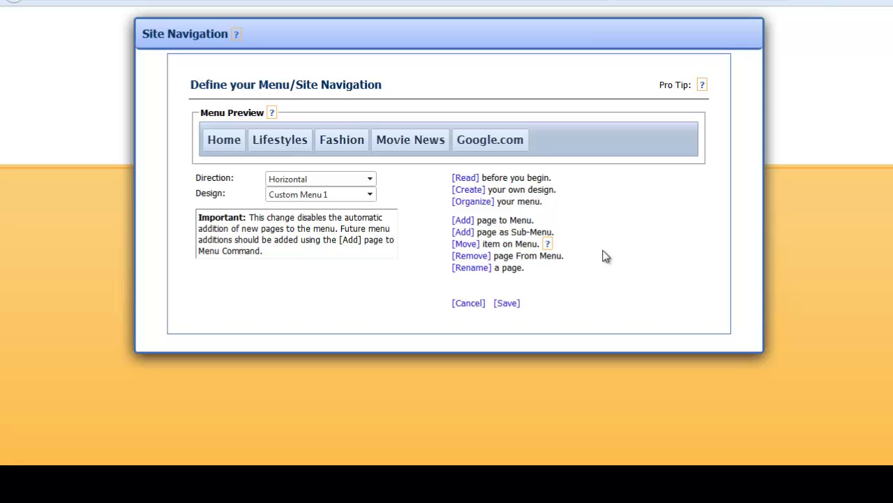
Try to move the Movie News item so that it follows Home in the menu.
left_click(464, 245)
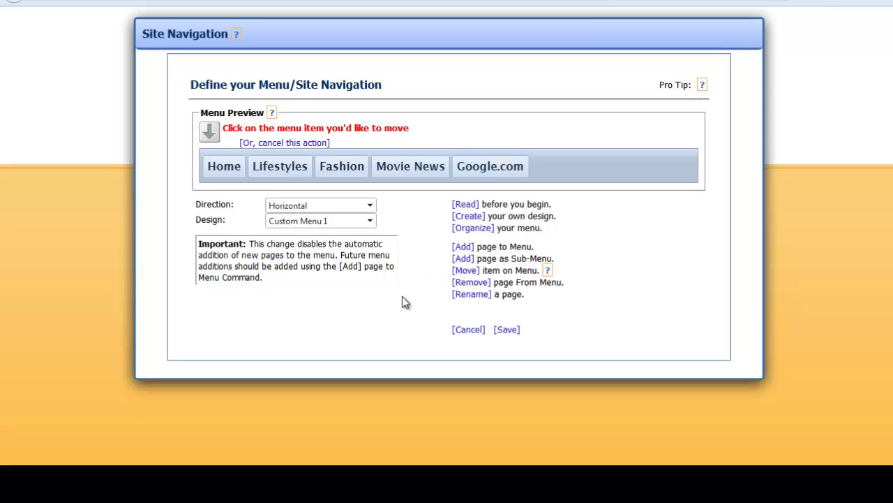
left_click(412, 167)
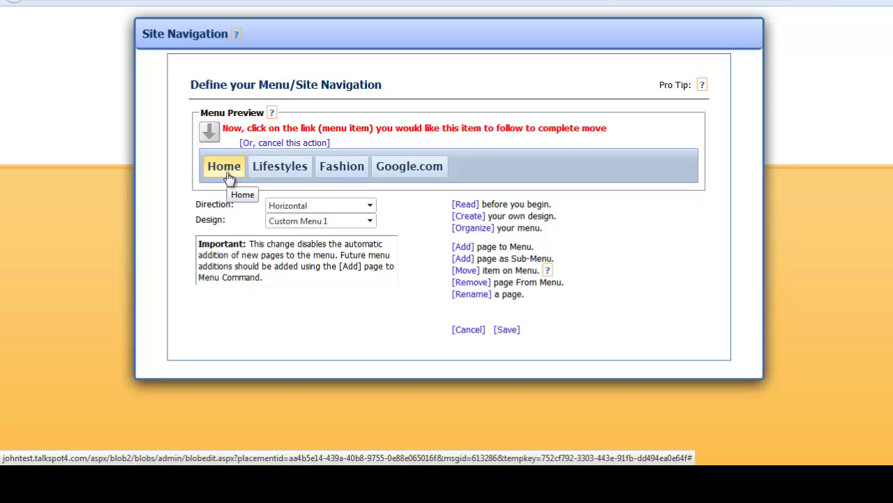
left_click(229, 175)
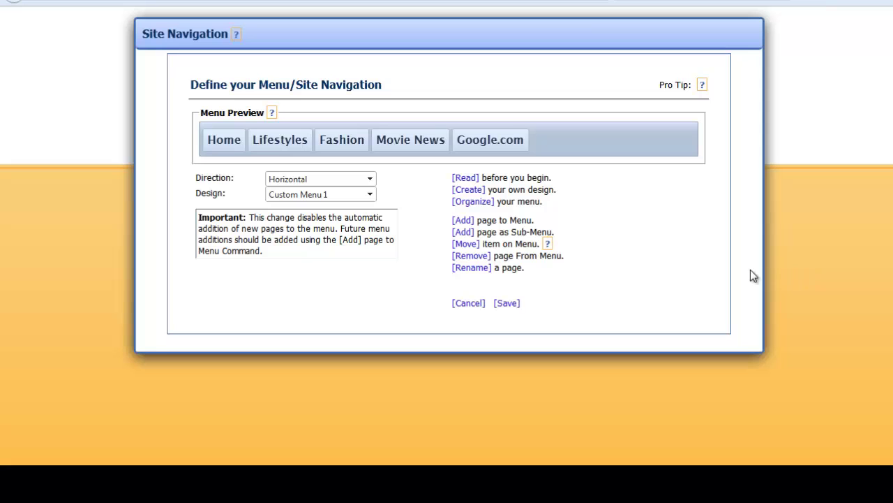
Add the Fashion page as a sub-menu item under Lifestyles.
left_click(465, 232)
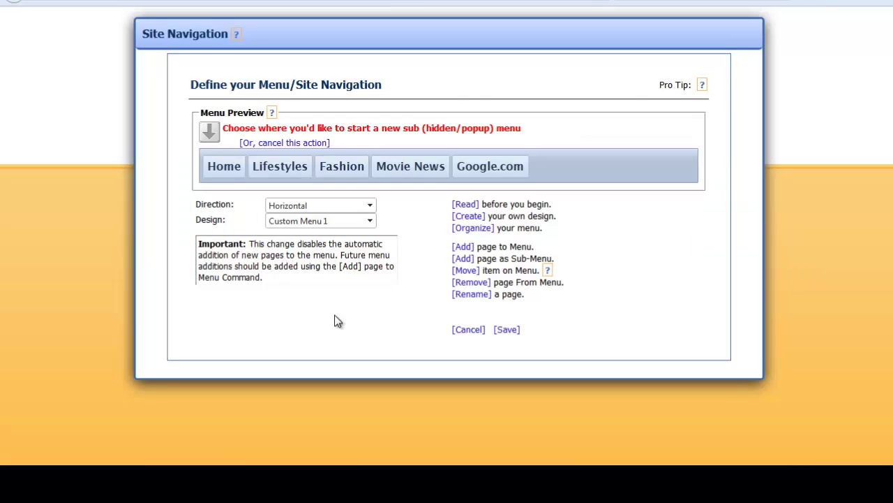
left_click(280, 166)
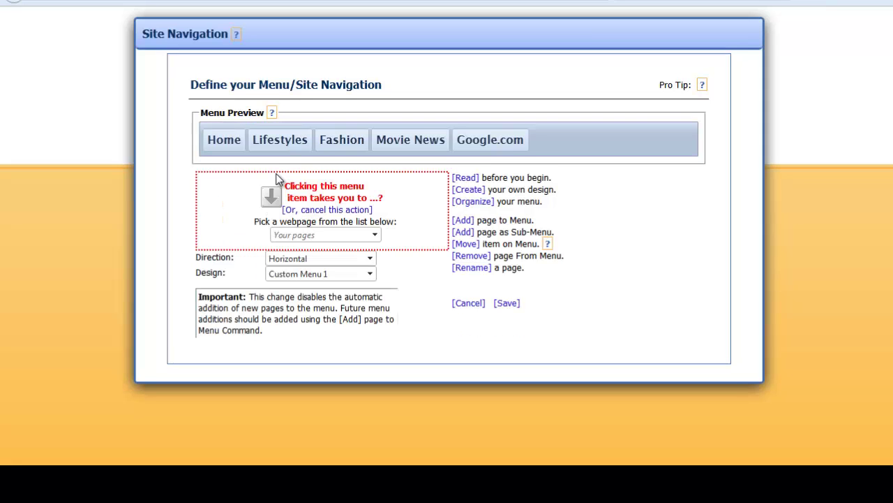
left_click(321, 236)
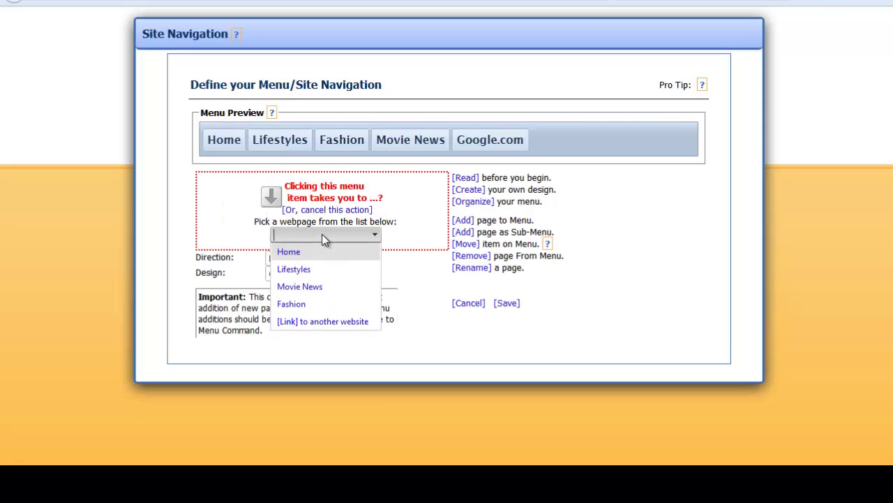
left_click(329, 305)
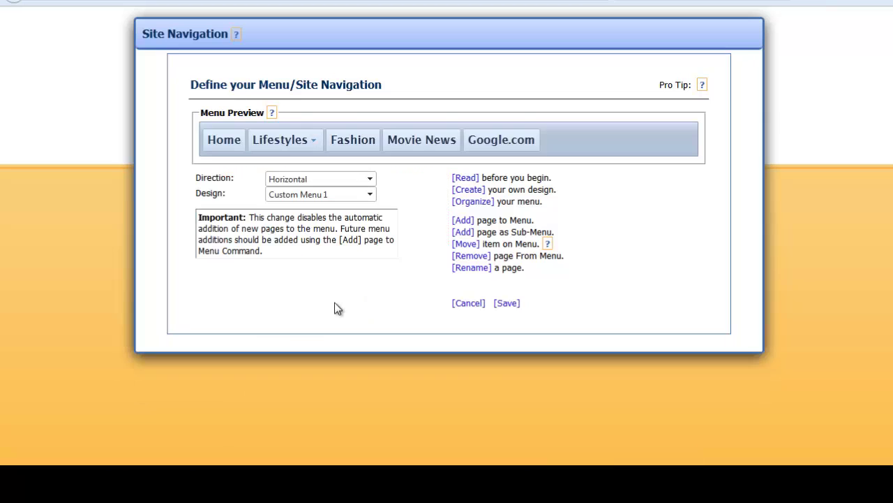
mouse_move(312, 148)
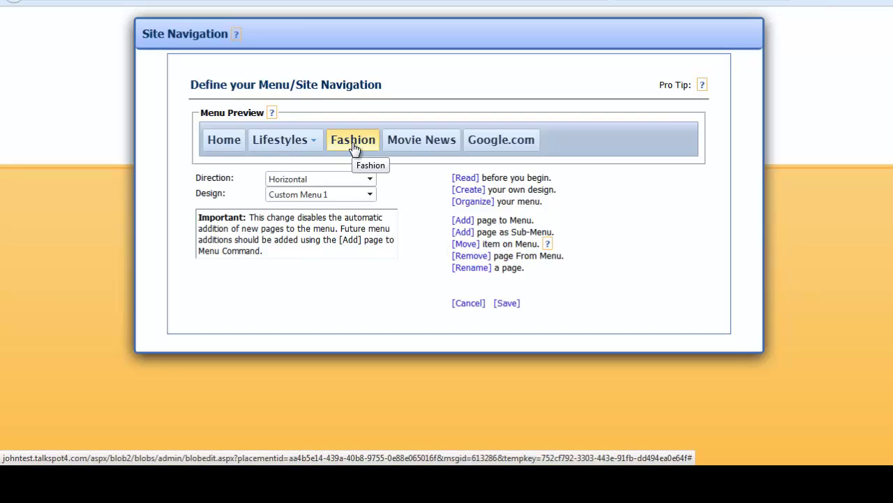
Remove the top-level Fashion item from the menu and save the navigation changes.
left_click(466, 256)
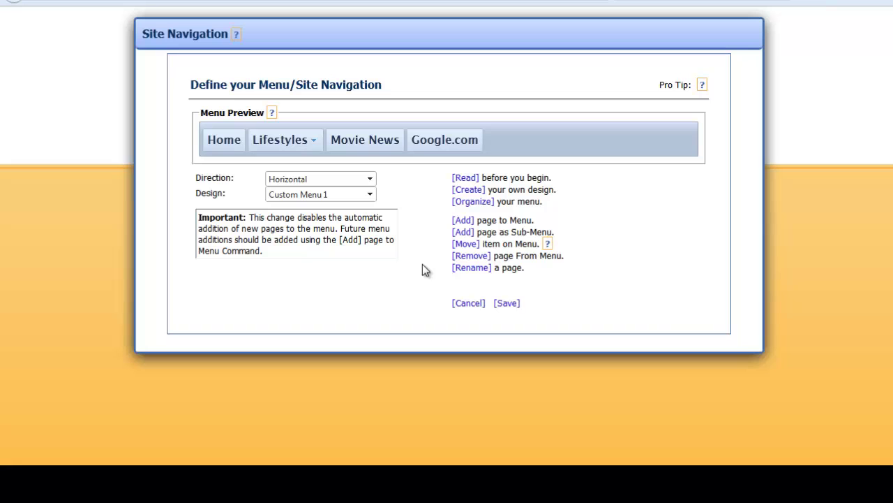
left_click(506, 304)
mouse_move(780, 249)
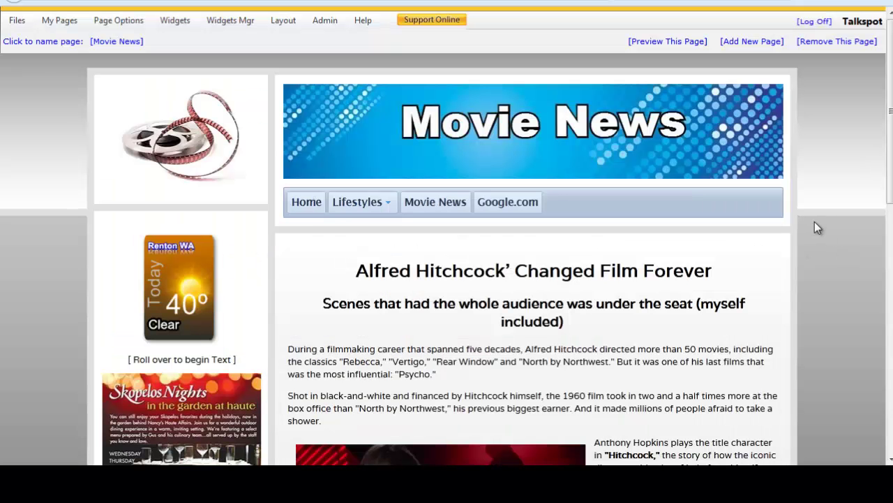
Copy the navigation menu to all pages of the site, including any new pages added in future.
mouse_move(314, 335)
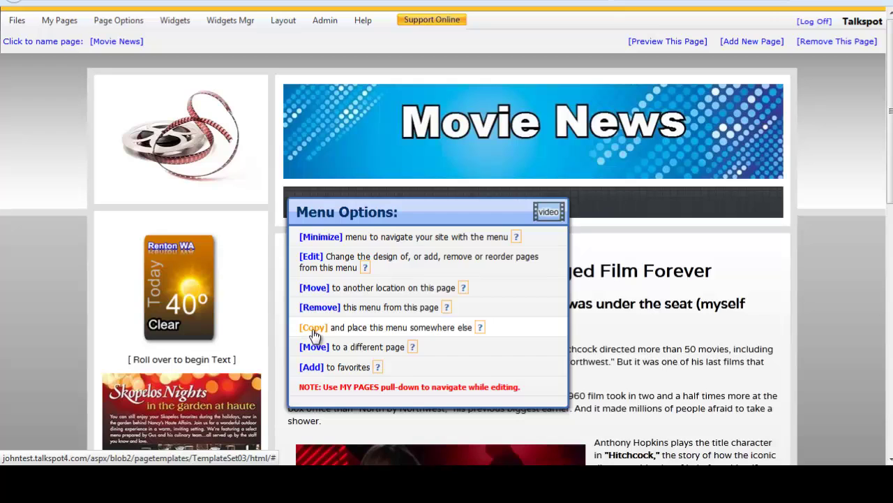
left_click(312, 328)
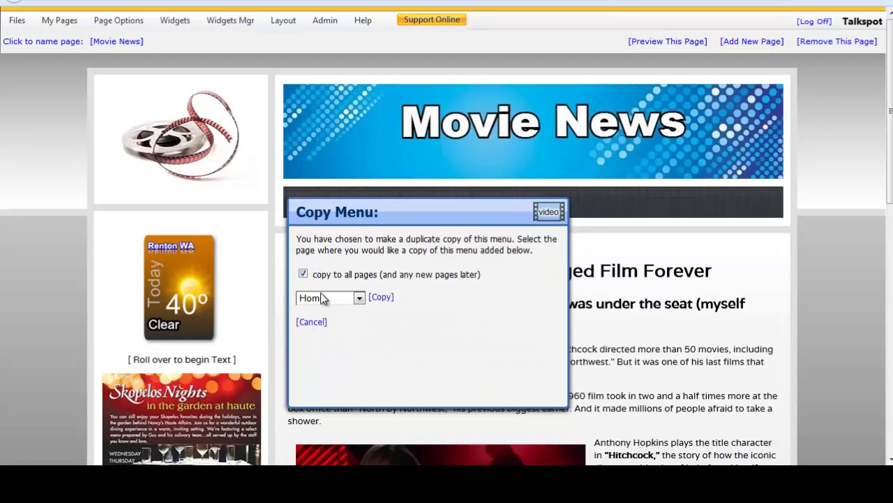
left_click(381, 298)
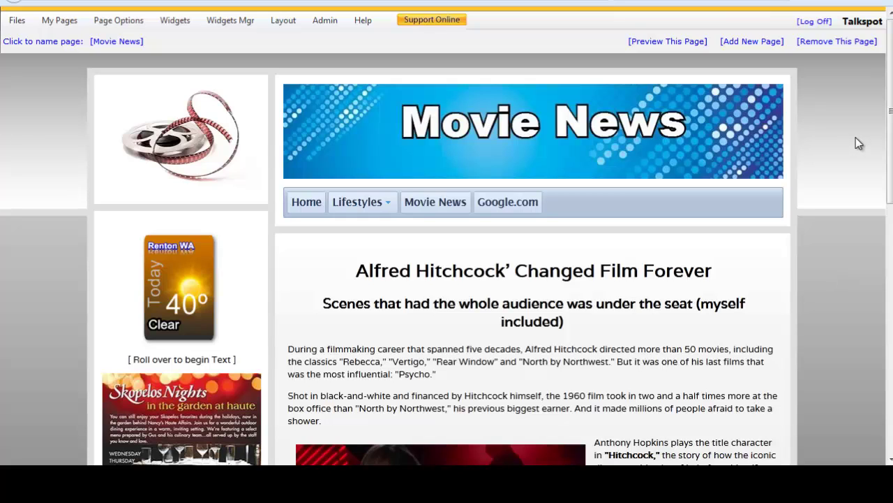
View the list of editable site pages and minimize the menu's editing options so the menu itself navigates the site.
left_click(474, 203)
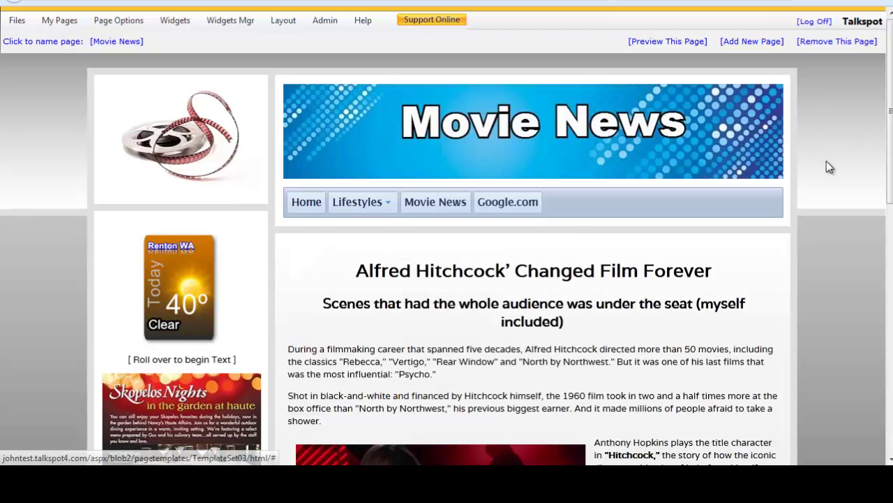
mouse_move(461, 209)
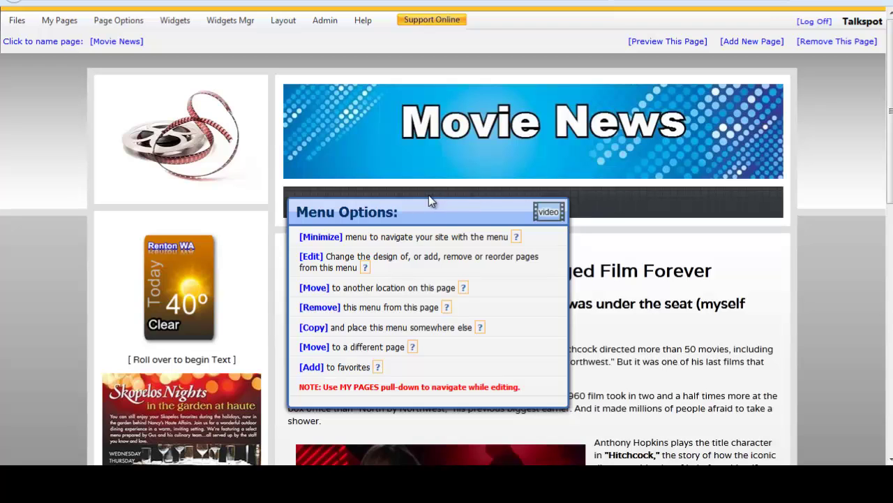
mouse_move(53, 23)
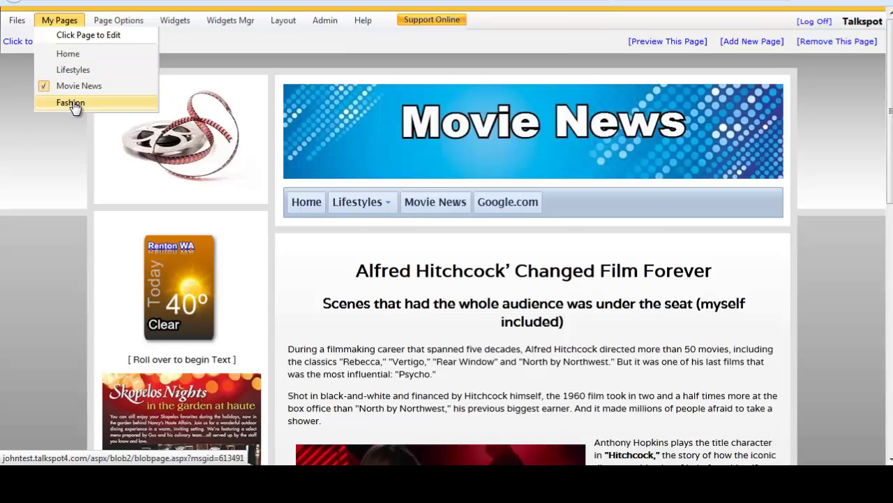
mouse_move(399, 208)
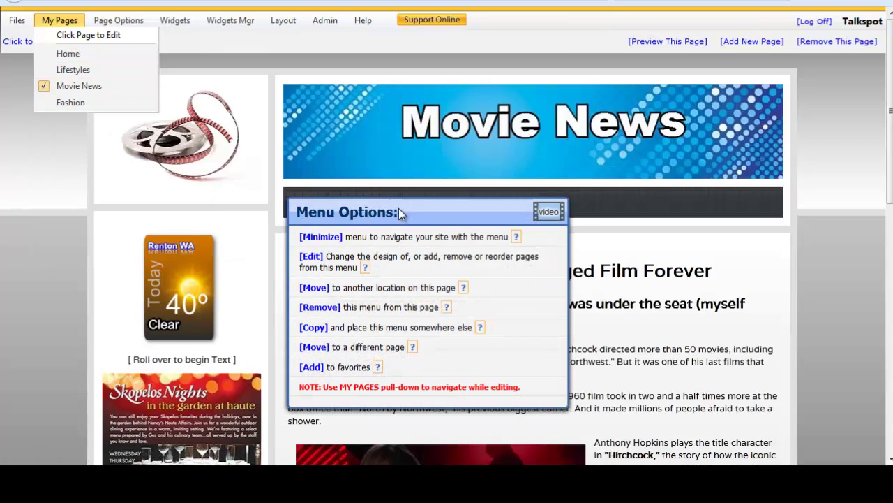
left_click(332, 236)
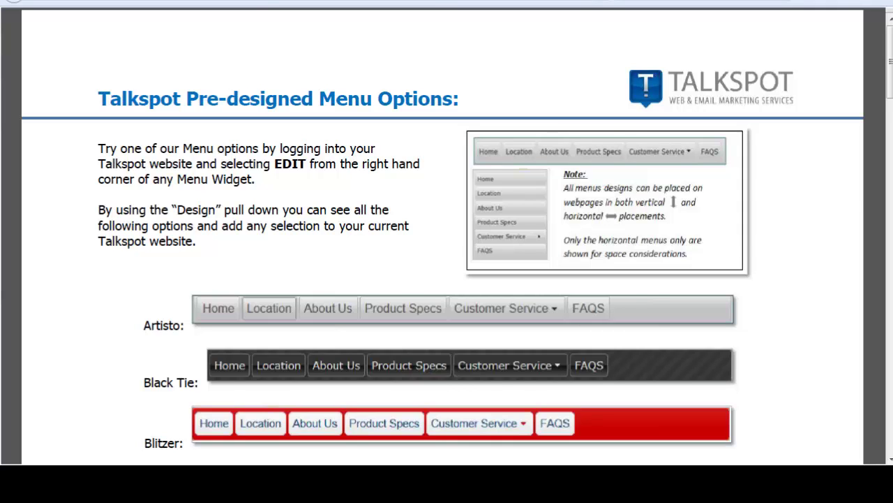
Look through the sample menu bars in the Talkspot Pre-designed Menu Options document to compare the available designs.
scroll(866, 198, "down", 10)
scroll(866, 197, "up", 6)
scroll(866, 201, "up", 5)
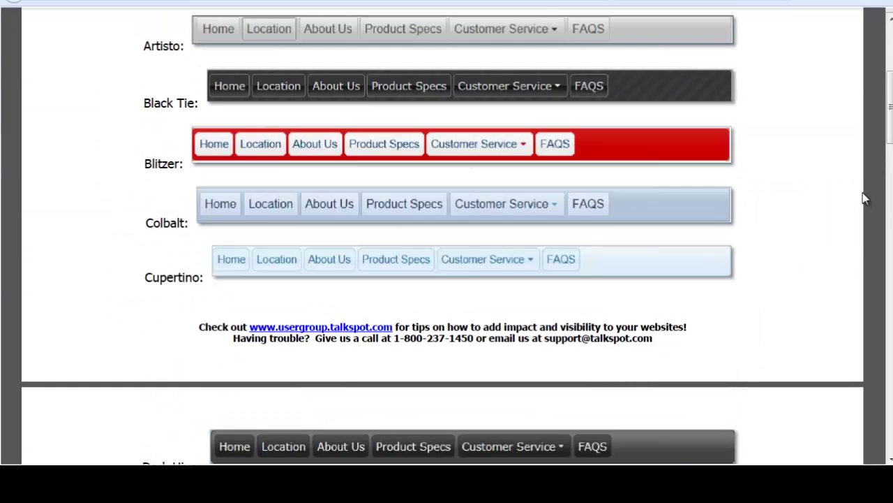
scroll(771, 195, "down", 8)
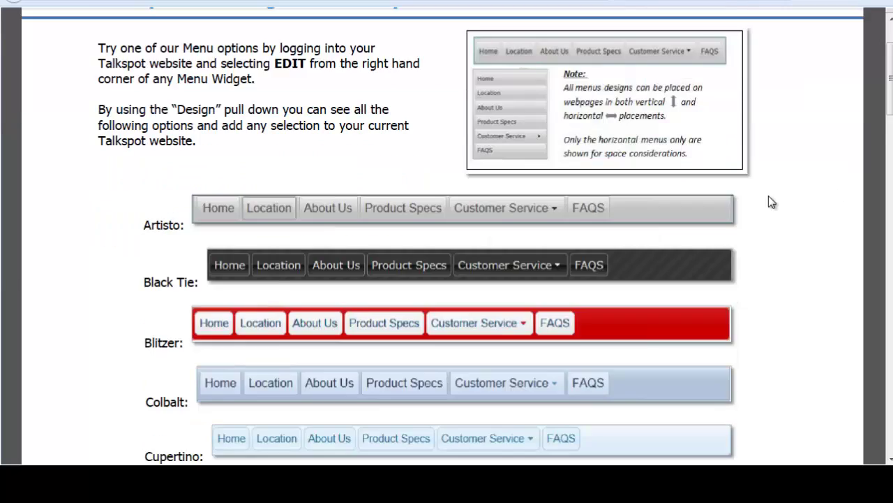
scroll(774, 197, "down", 10)
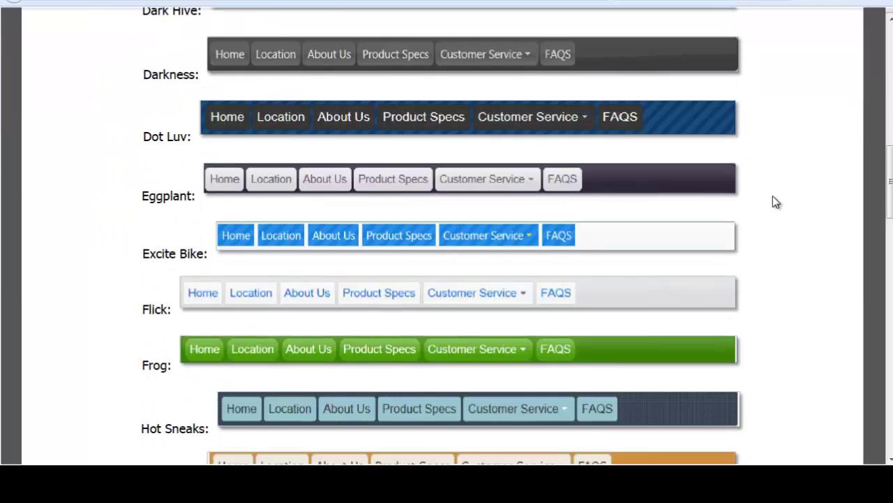
scroll(773, 195, "down", 8)
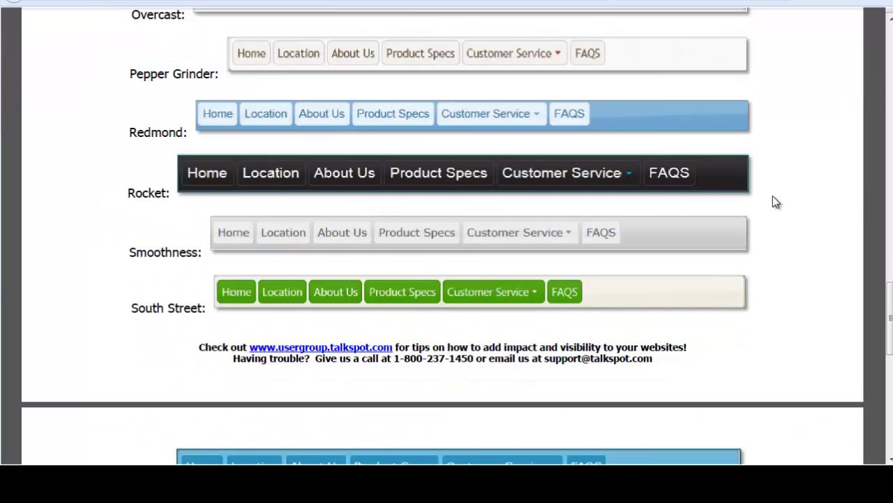